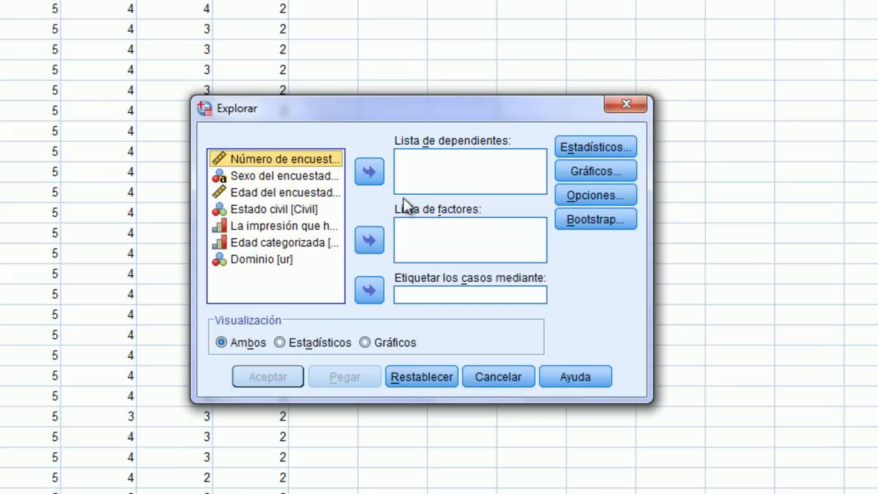
Run the exploratory analysis with Edad del encuestado as the dependent variable, including a histogram and normality plots with tests
left_click(314, 191)
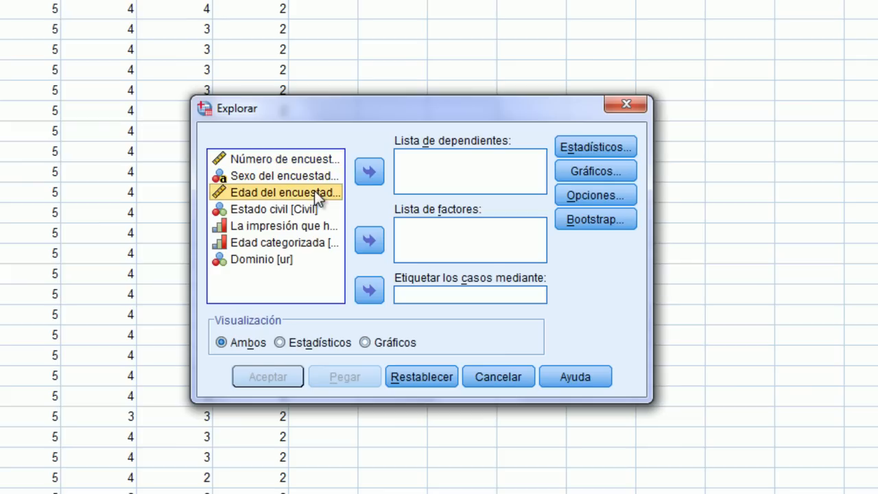
left_click(371, 173)
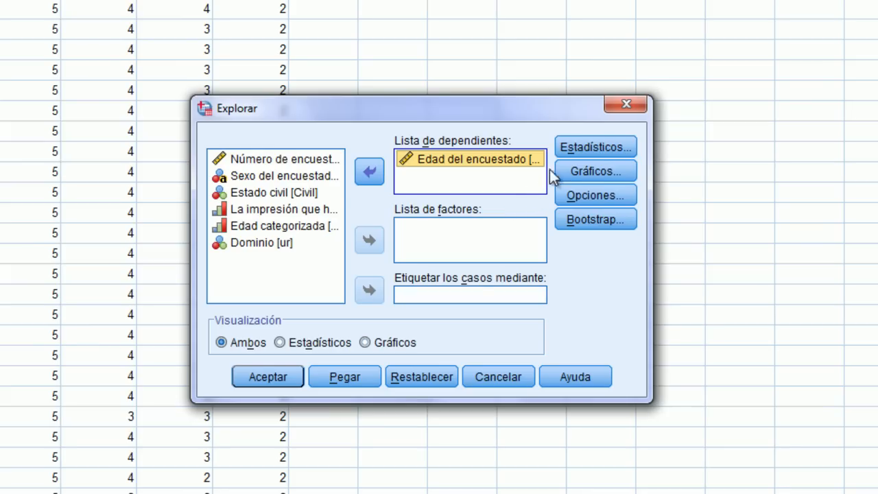
left_click(588, 170)
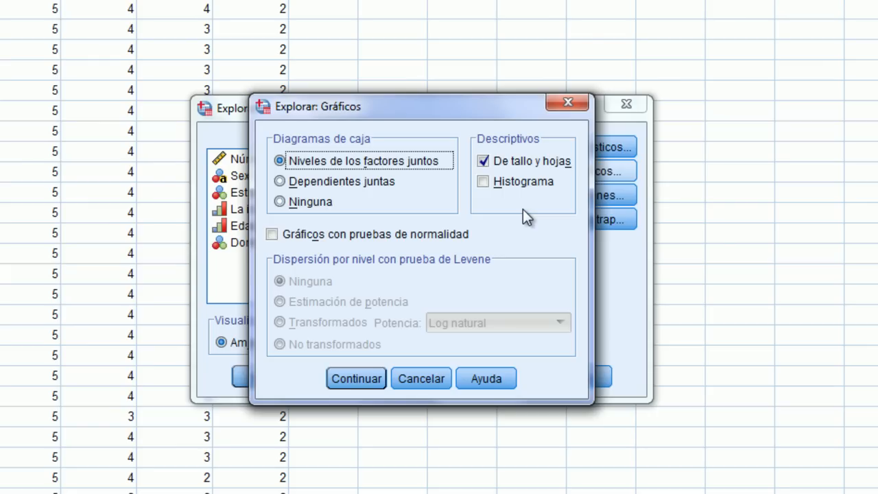
left_click(487, 184)
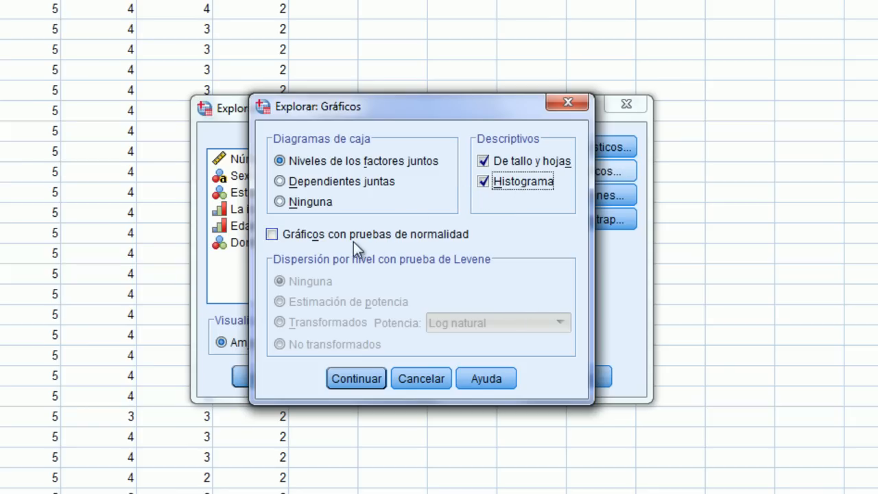
left_click(329, 236)
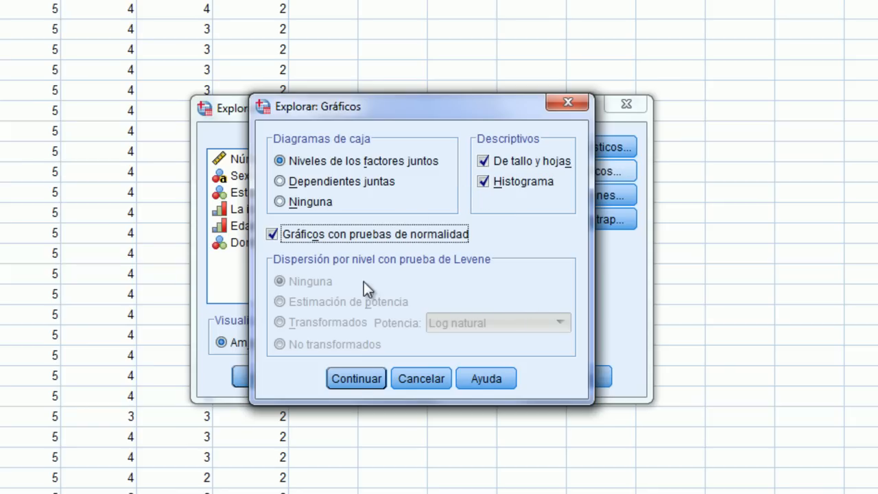
left_click(353, 379)
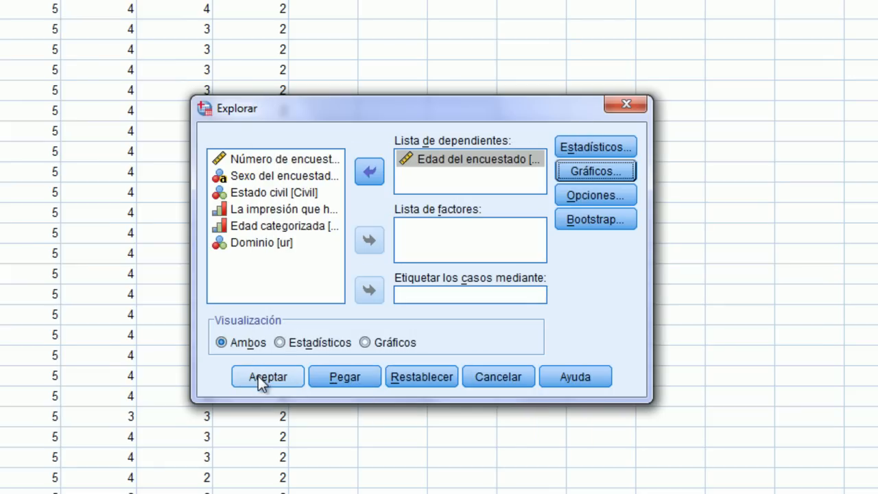
left_click(260, 379)
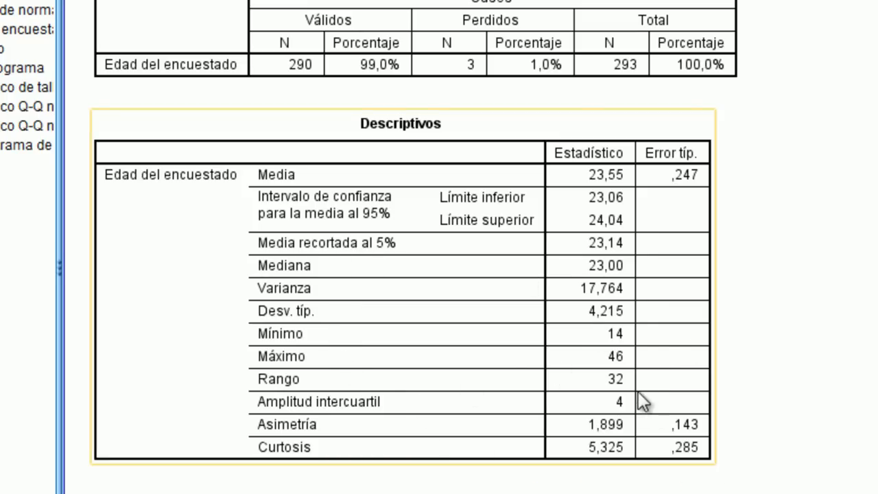
Examine the descriptive statistics, including skewness and kurtosis, together with the normality tests and histogram of Edad del encuestado
scroll(638, 401, "down", 3)
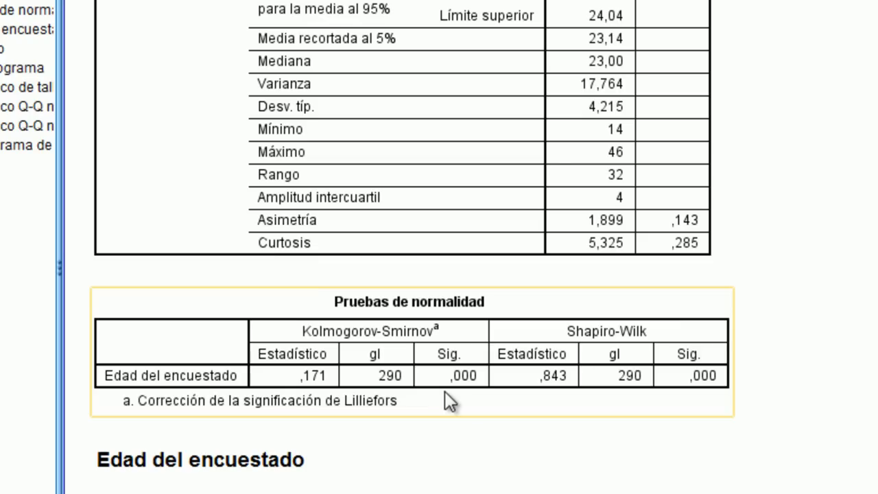
scroll(445, 392, "down", 3)
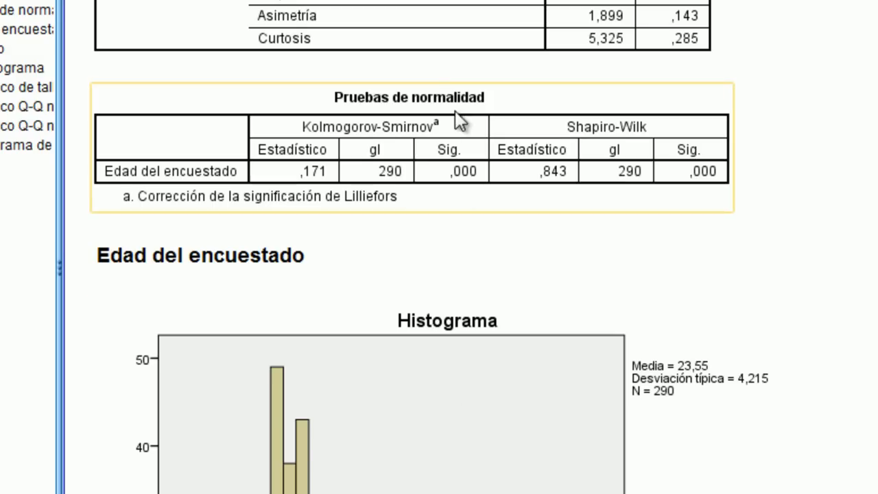
scroll(395, 356, "down", 4)
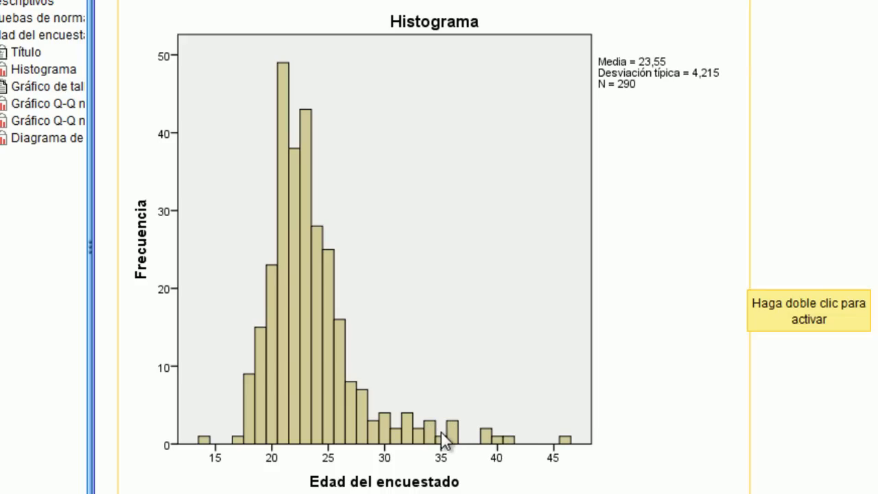
scroll(449, 420, "up", 5)
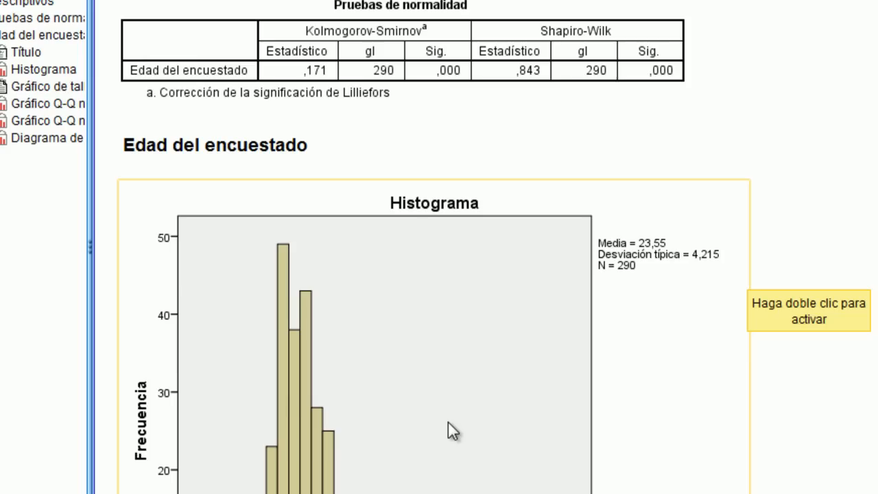
scroll(449, 422, "up", 3)
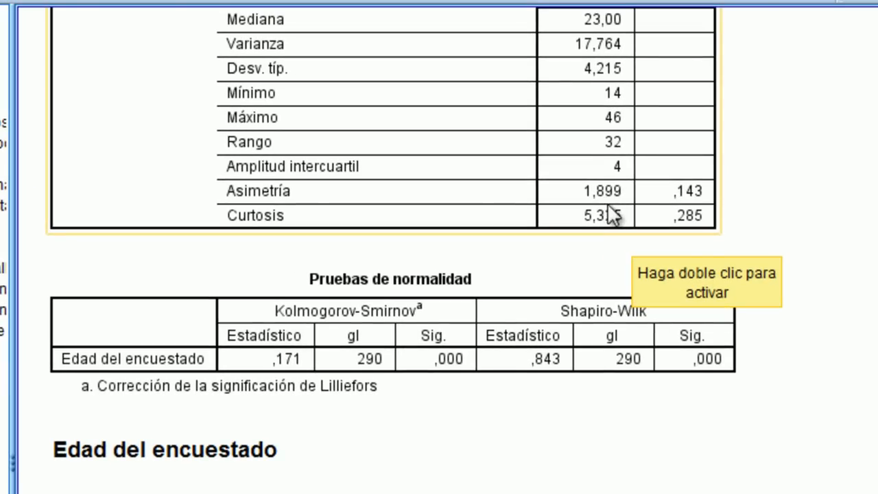
scroll(528, 489, "down", 4)
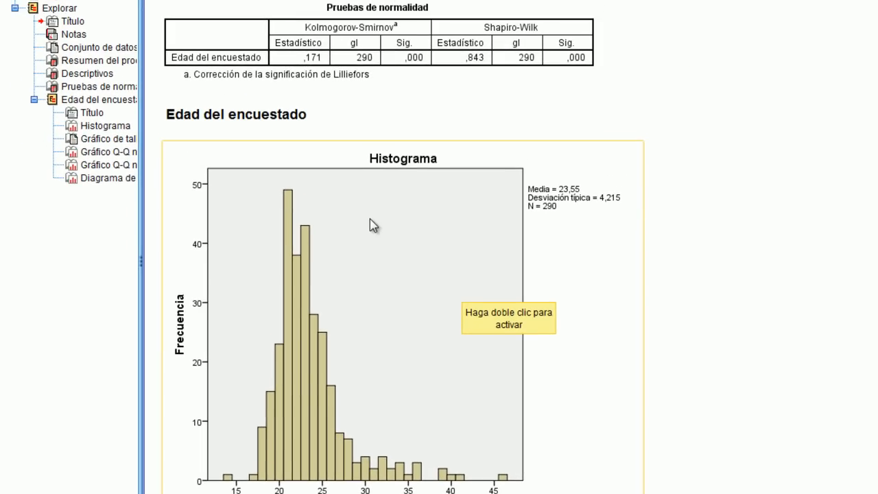
scroll(370, 225, "up", 2)
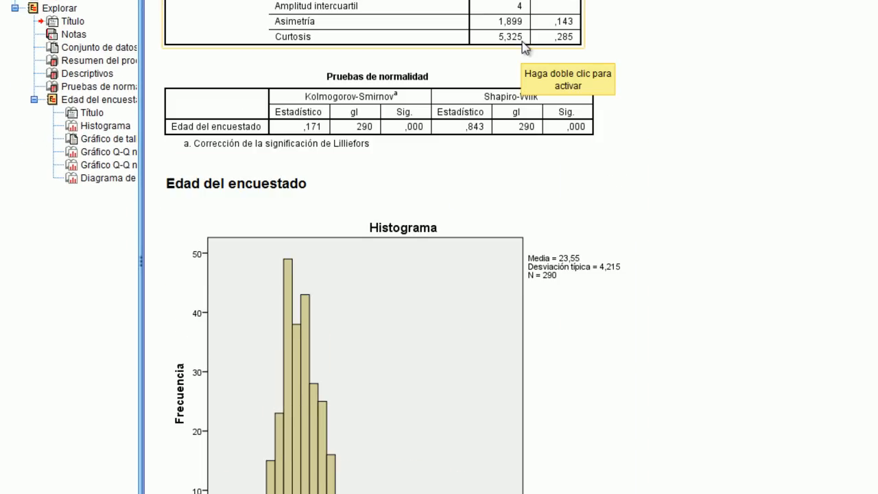
scroll(383, 339, "down", 4)
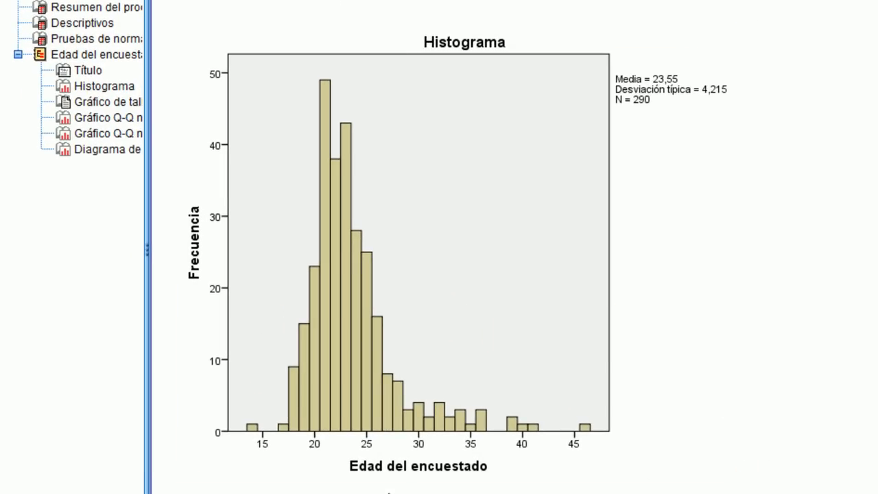
Review the stem-and-leaf plot with its extreme values and the normal Q-Q plot of Edad del encuestado
scroll(402, 443, "down", 10)
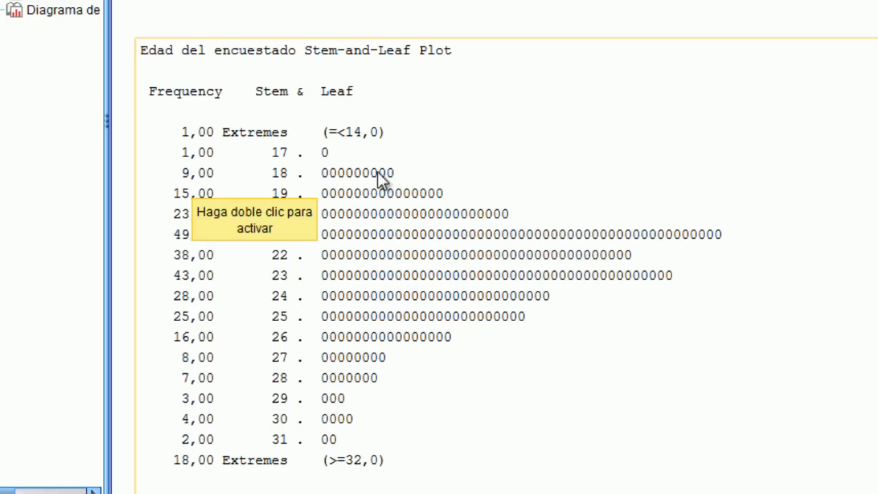
scroll(533, 191, "down", 3)
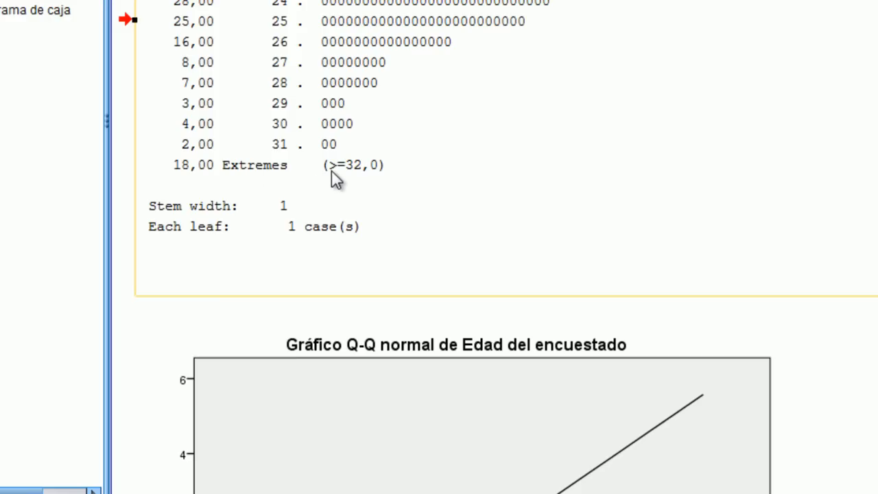
scroll(329, 227, "down", 10)
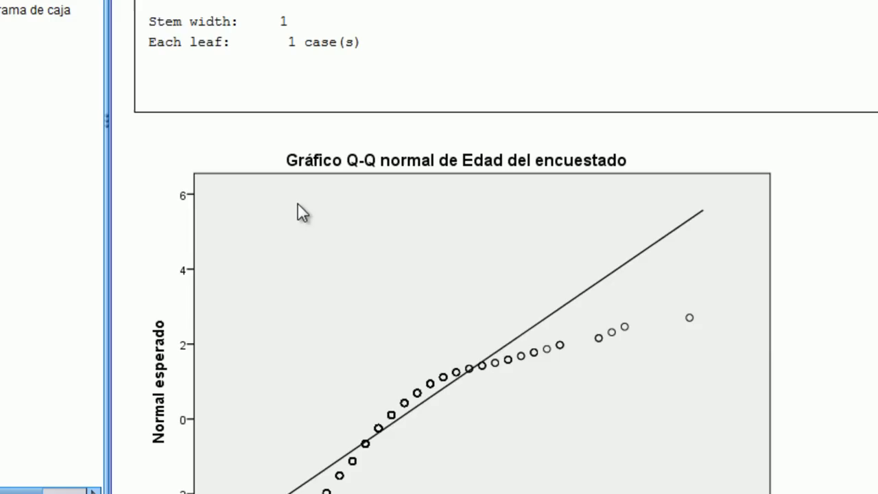
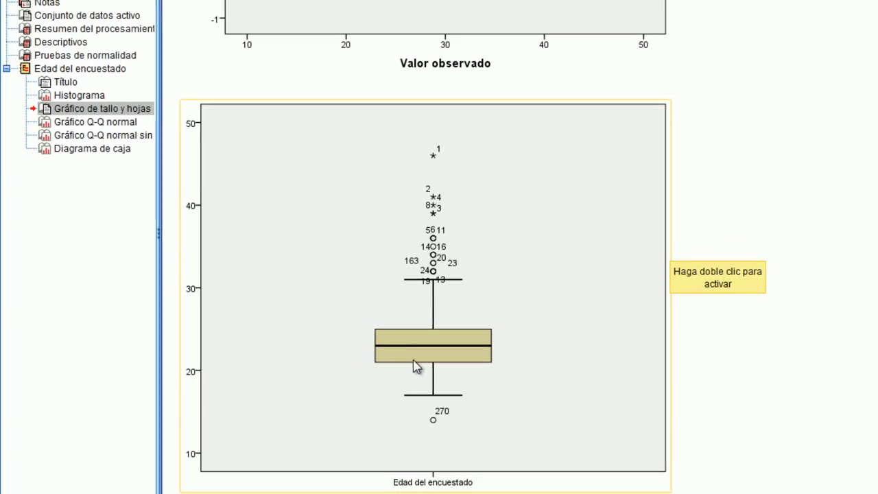
Inspect the box plot of Edad del encuestado and its outliers, comparing it with the detrended Q-Q plot and the histogram
scroll(455, 337, "up", 3)
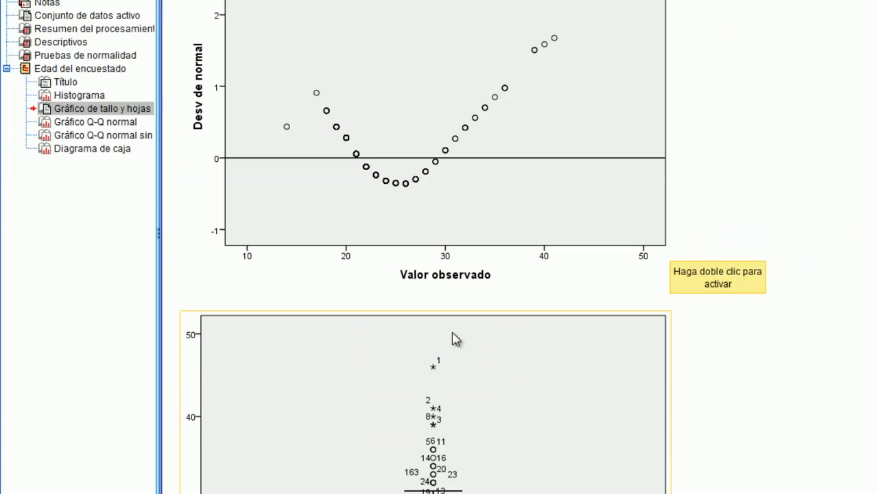
scroll(452, 335, "down", 2)
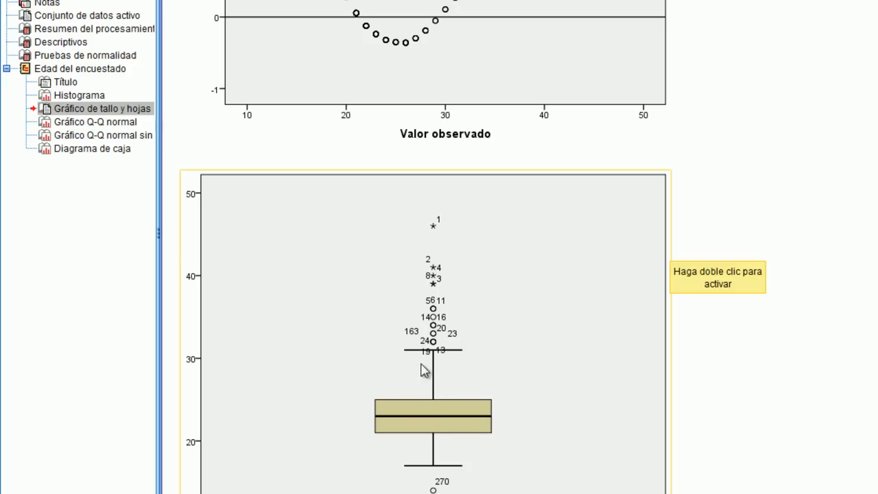
scroll(427, 354, "up", 10)
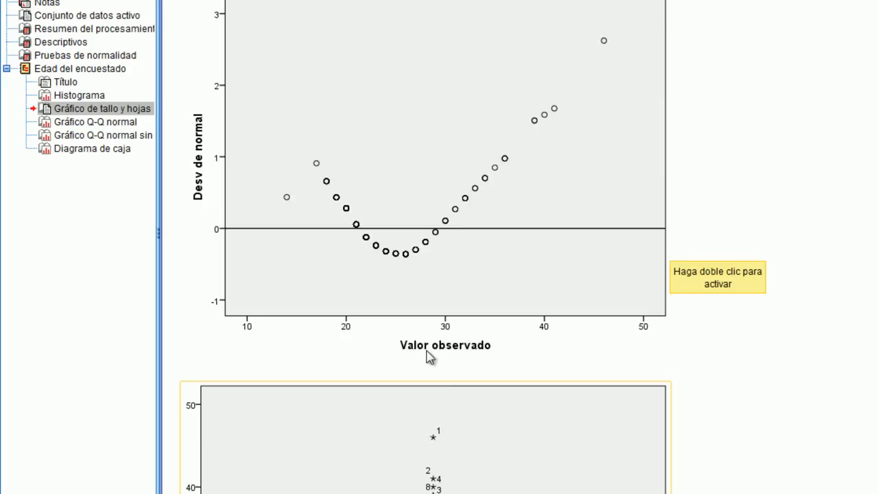
scroll(422, 327, "up", 5)
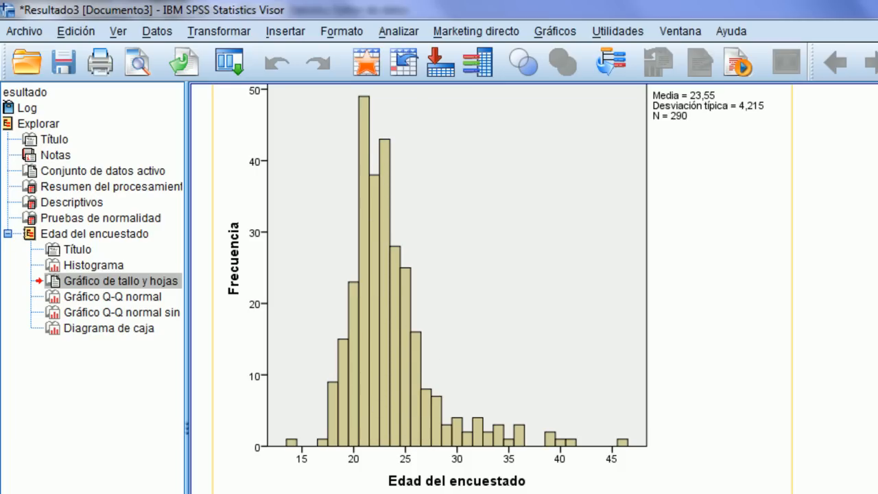
scroll(395, 313, "down", 10)
scroll(501, 309, "down", 15)
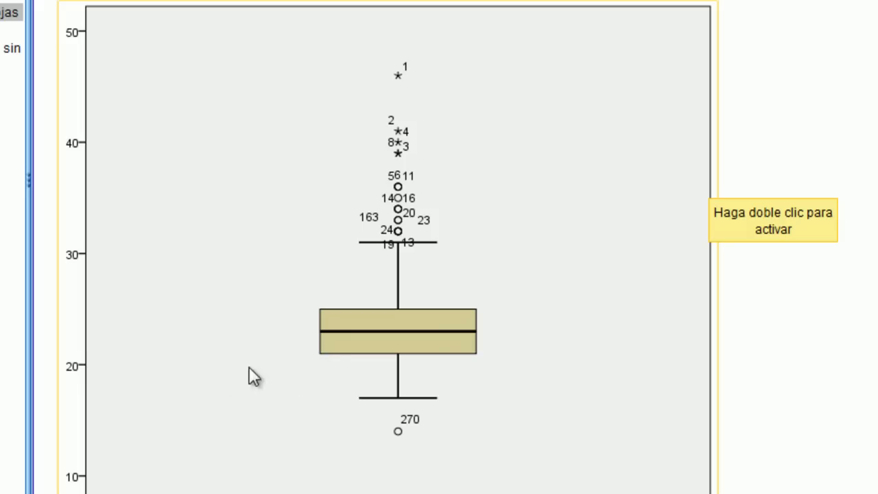
left_click(345, 341)
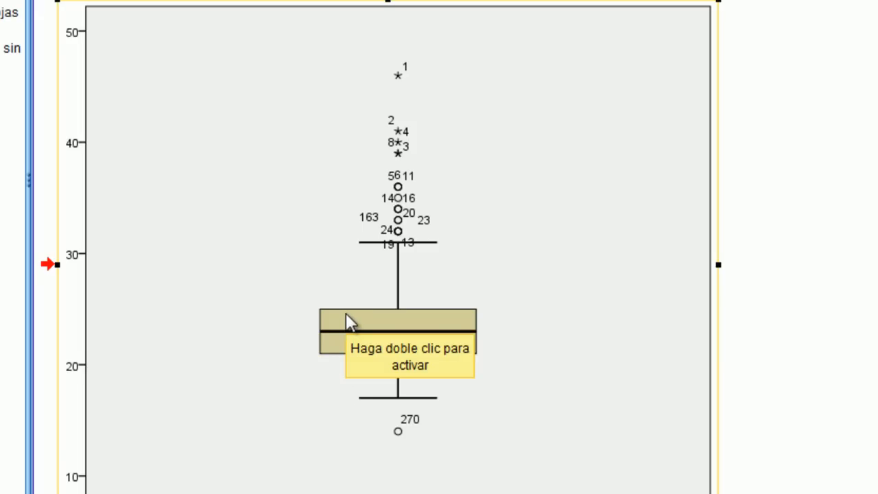
left_click(790, 349)
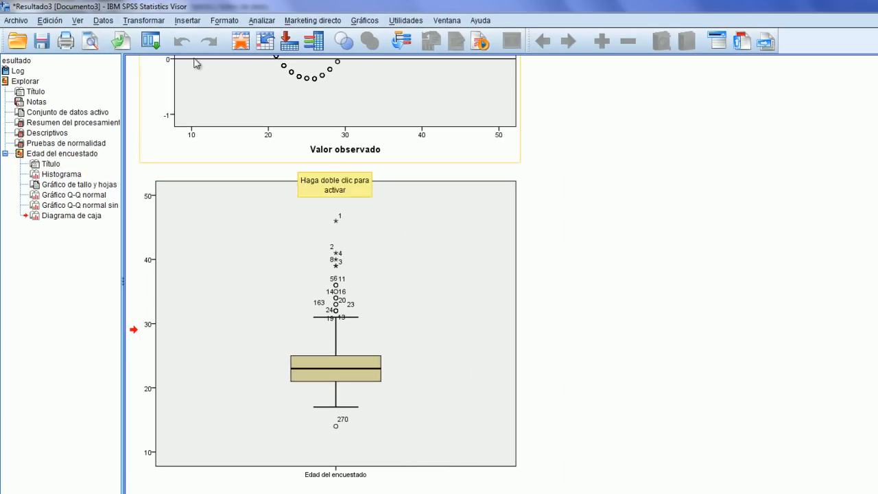
left_click(150, 42)
left_click(161, 63)
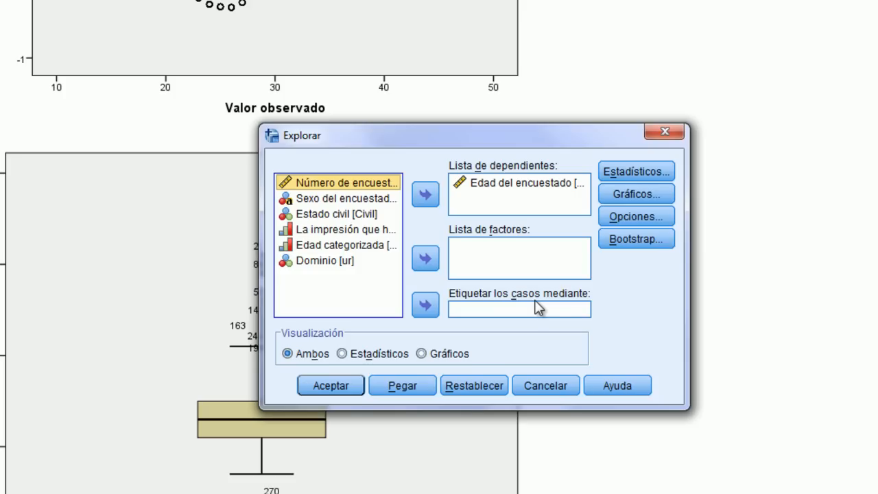
left_click(359, 203)
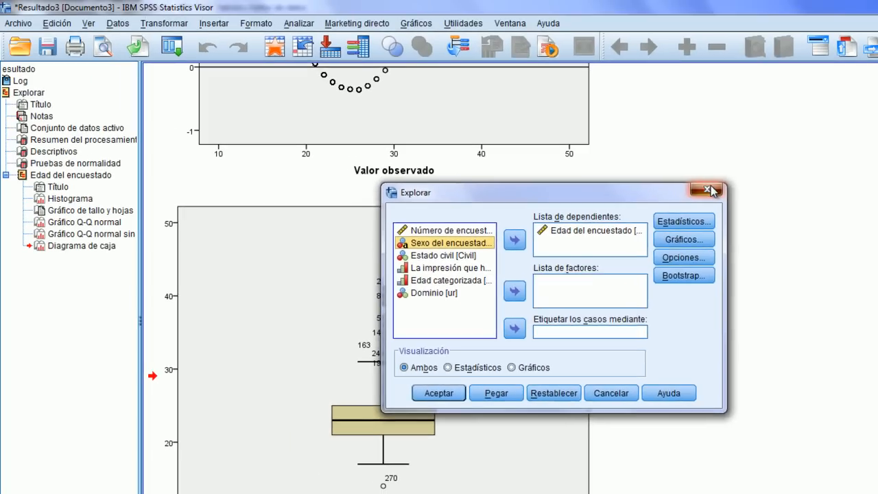
key("Escape")
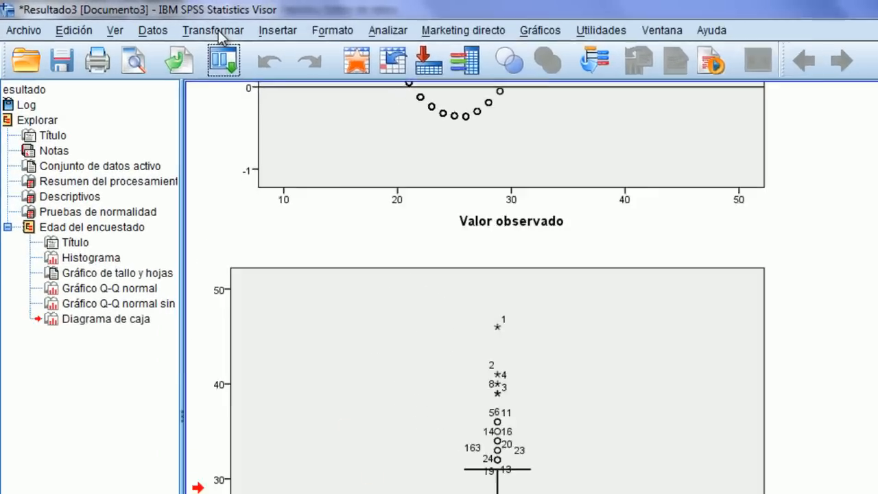
Automatically recode the text variable Sexo into a new variable named Sexo2, starting from the lowest value
left_click(164, 23)
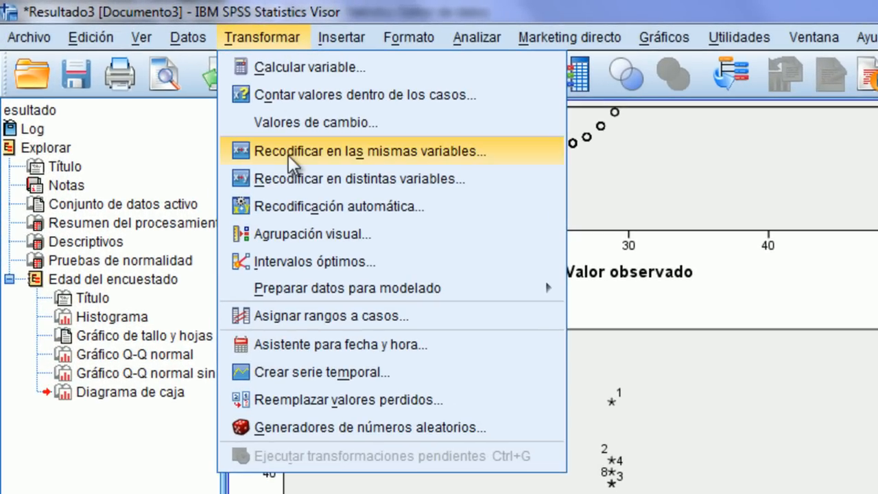
left_click(295, 209)
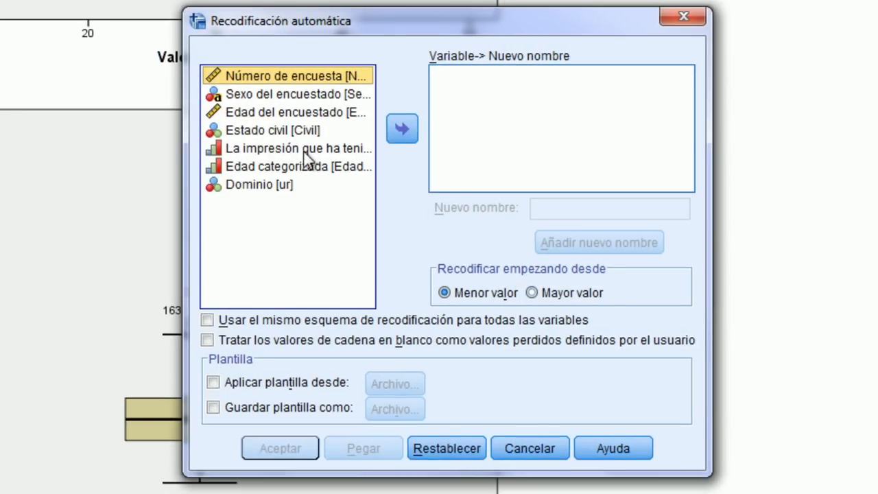
left_click(258, 98)
left_click(402, 129)
left_click(561, 210)
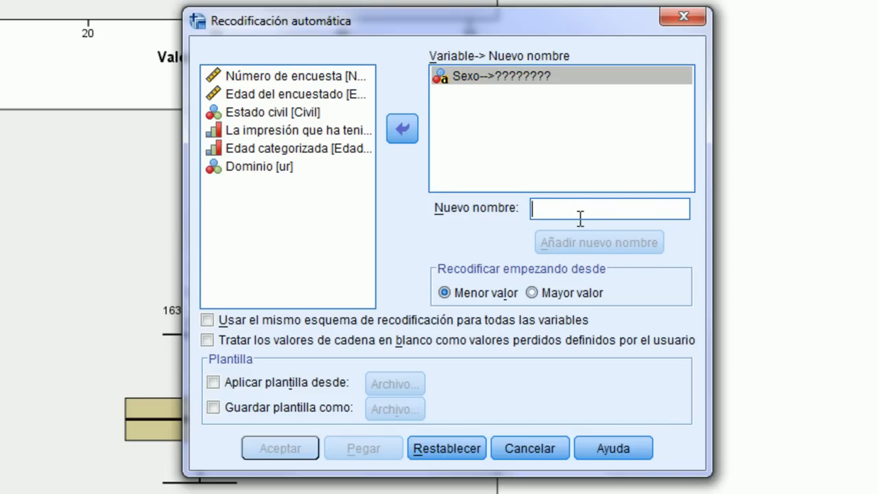
type("Sexo")
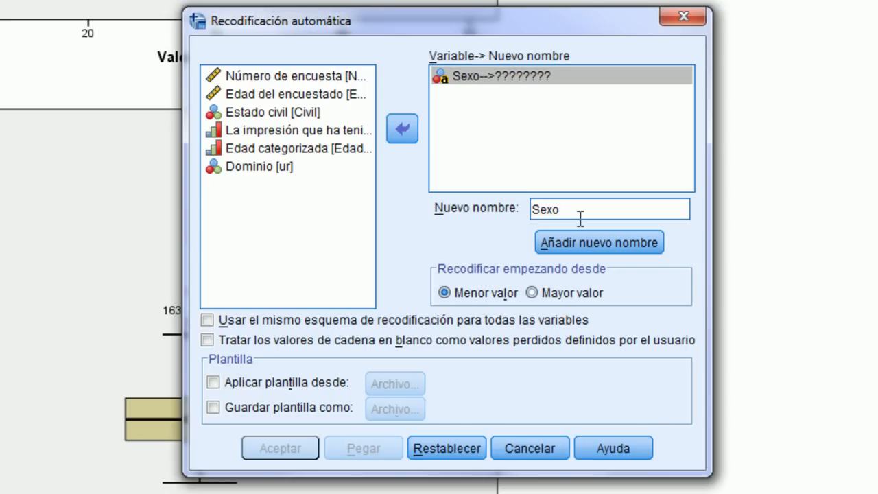
type("2")
left_click(599, 242)
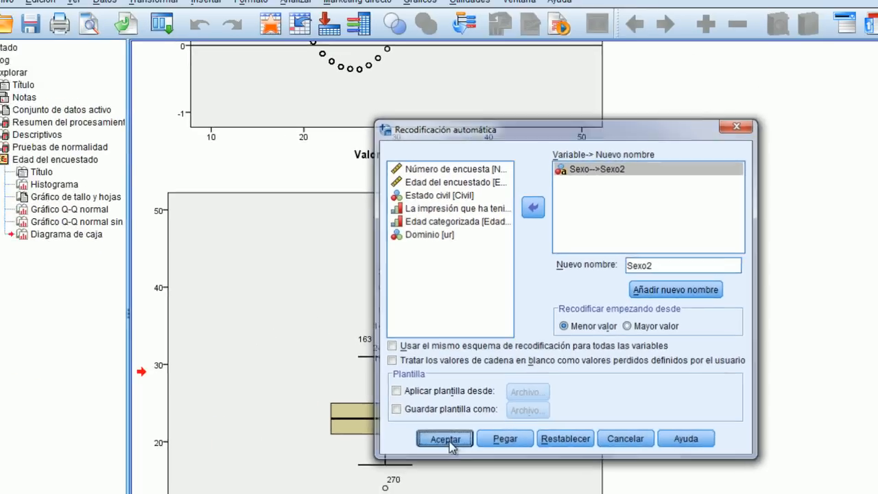
left_click(280, 448)
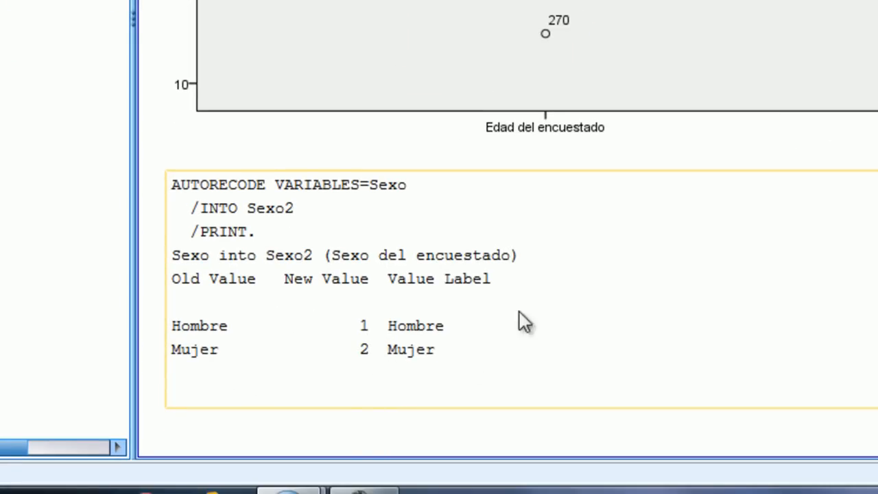
Reopen the Explore analysis of Edad del encuestado and add the recoded numeric Sexo del encuestado variable as its factor
left_click(165, 43)
left_click(190, 89)
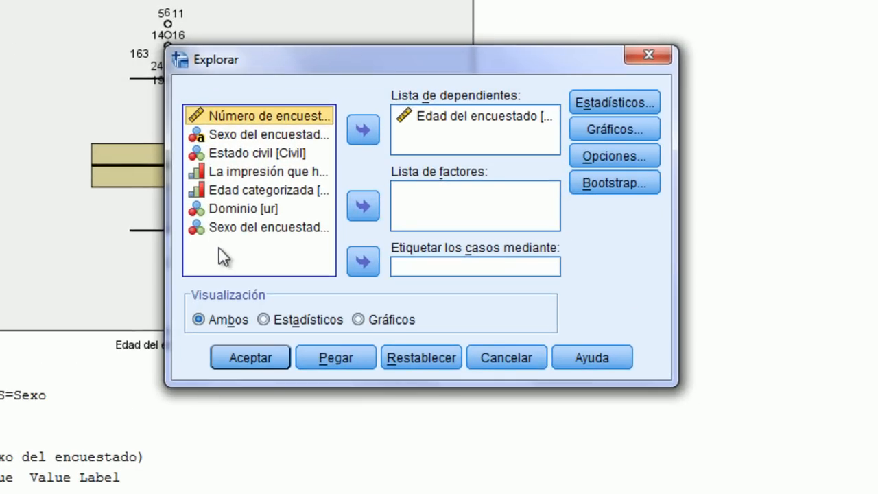
left_click(234, 228)
left_click(361, 204)
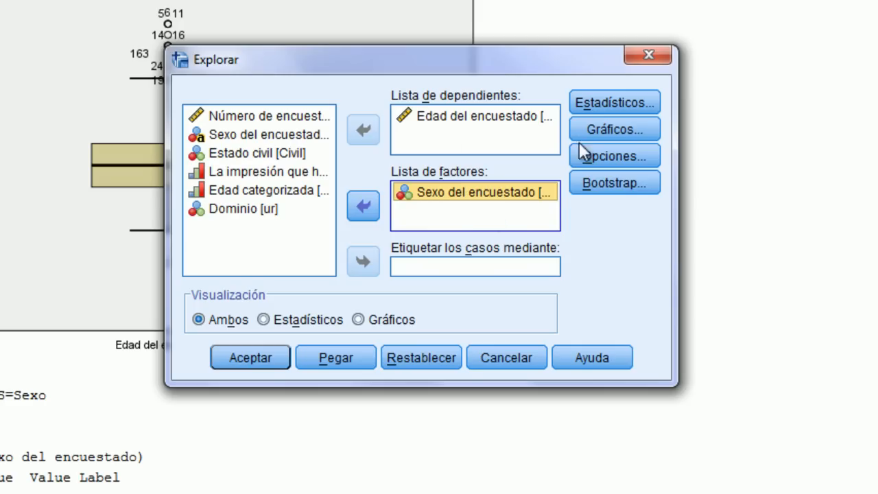
Request the spread-versus-level plot with Levene test using power estimation (Estimación de potencia), and run the Explore analysis
left_click(600, 130)
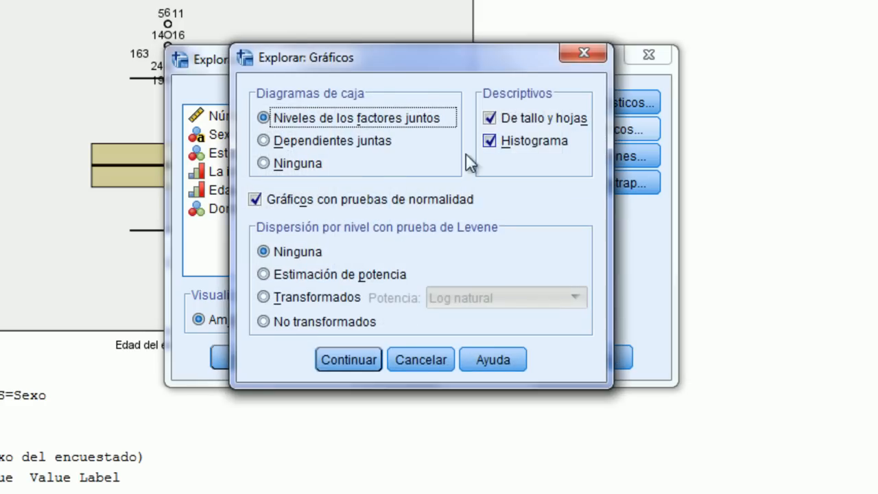
left_click(301, 275)
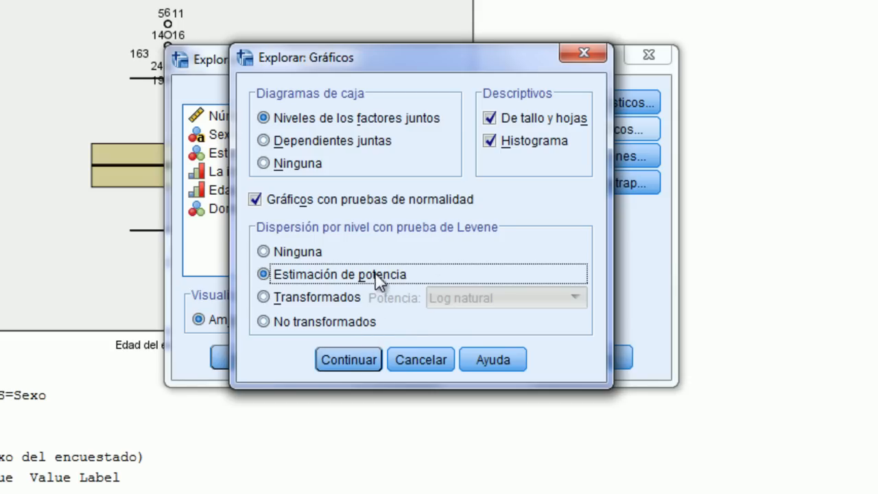
left_click(368, 357)
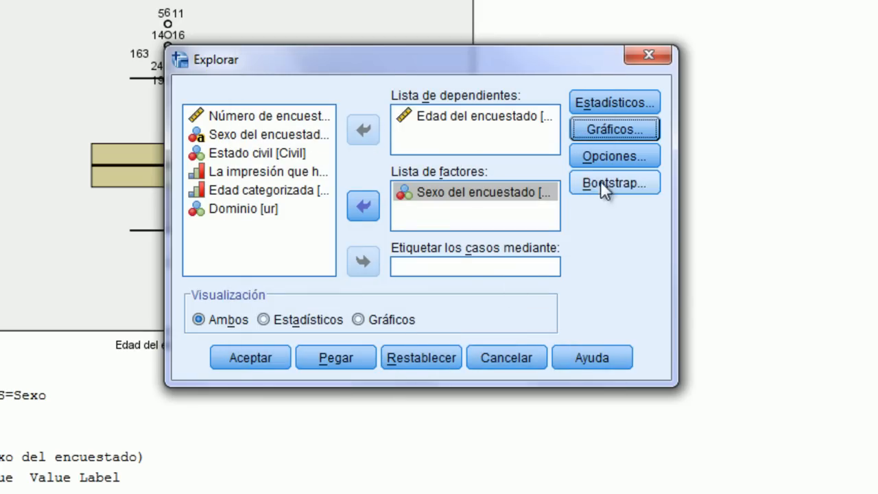
left_click(265, 357)
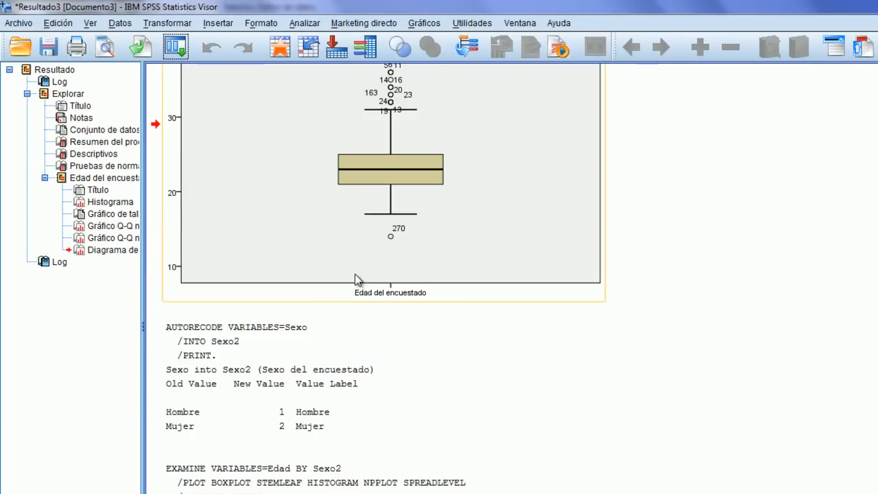
Compare the descriptive statistics of Edad del encuestado between Hombre and Mujer in the new Explore output
scroll(351, 281, "up", 10)
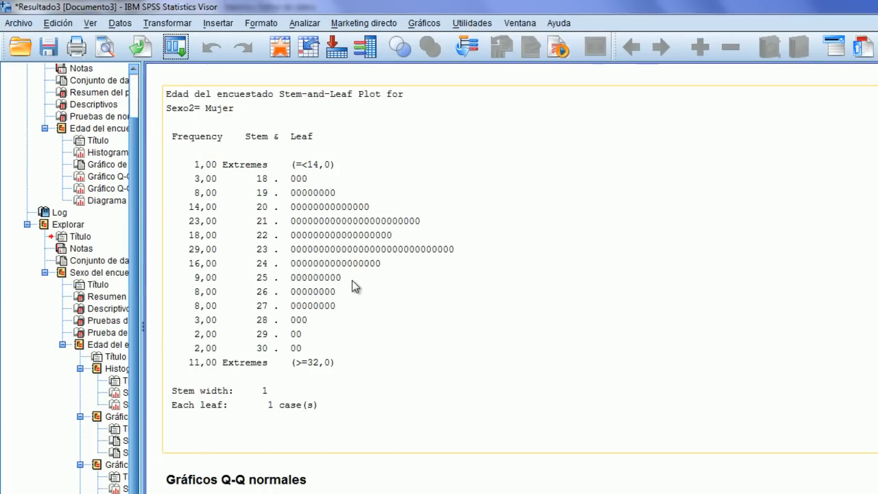
scroll(352, 279, "up", 20)
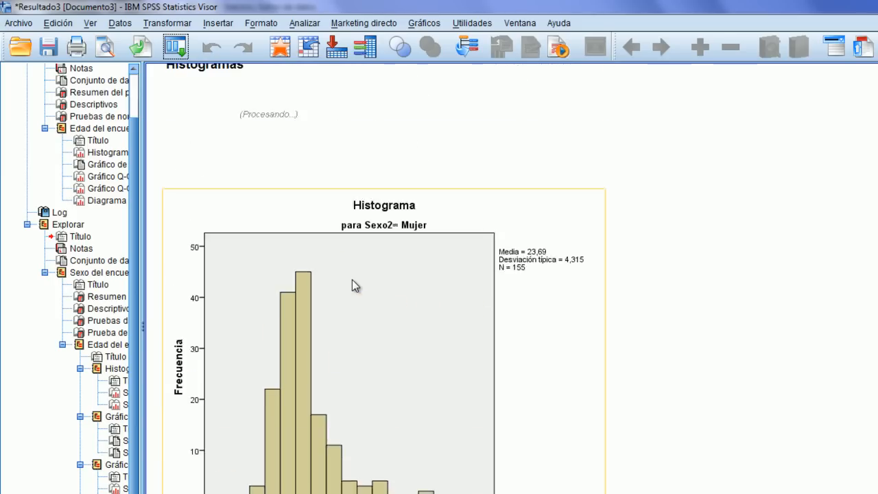
scroll(349, 277, "up", 6)
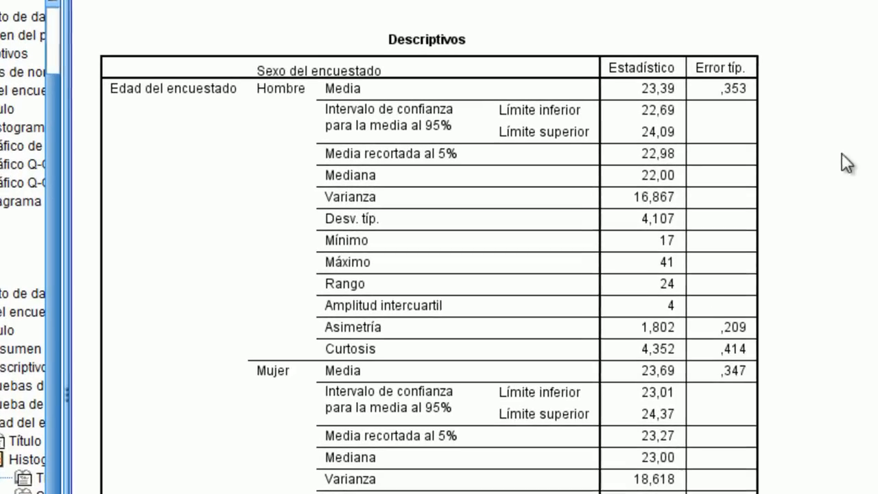
left_click(365, 139)
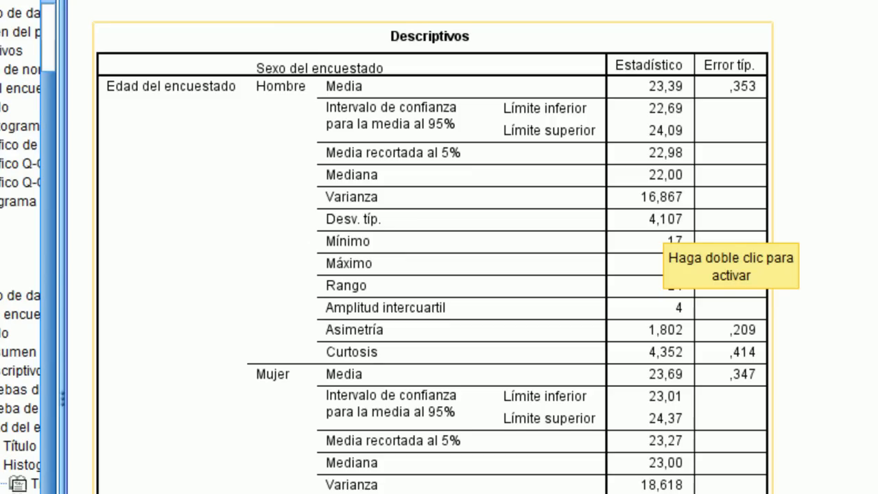
scroll(721, 466, "down", 3)
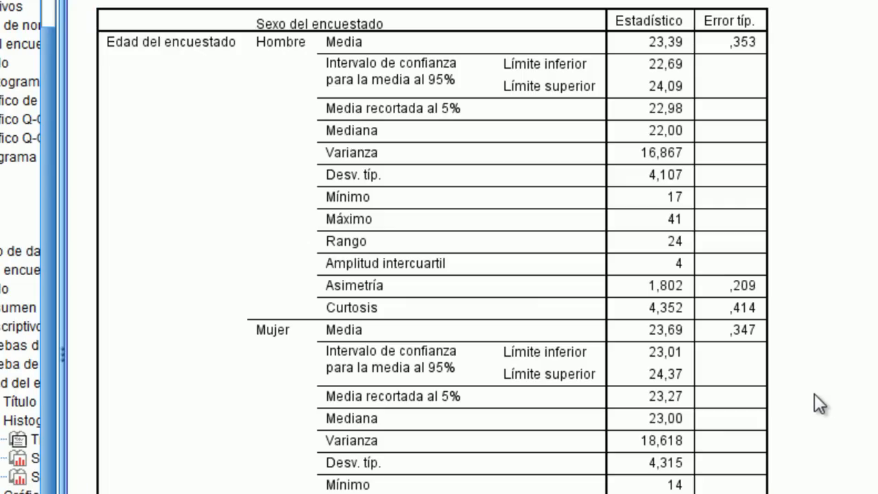
Examine the Kolmogorov-Smirnov and Shapiro-Wilk normality tests by sex and the Levene test of homogeneity of variance
scroll(792, 404, "down", 10)
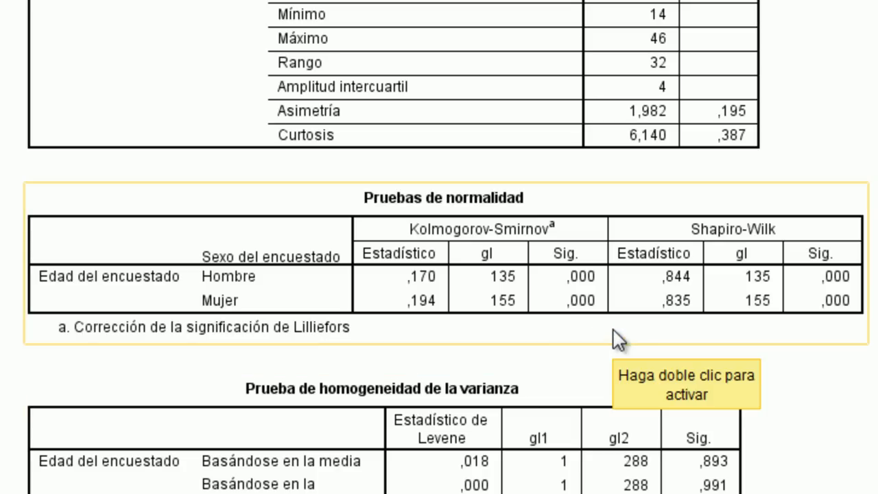
scroll(779, 396, "down", 3)
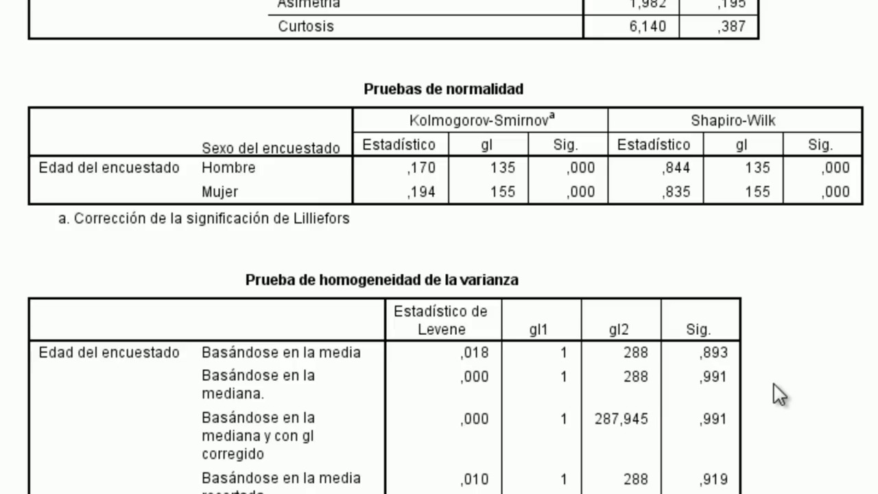
scroll(778, 396, "down", 3)
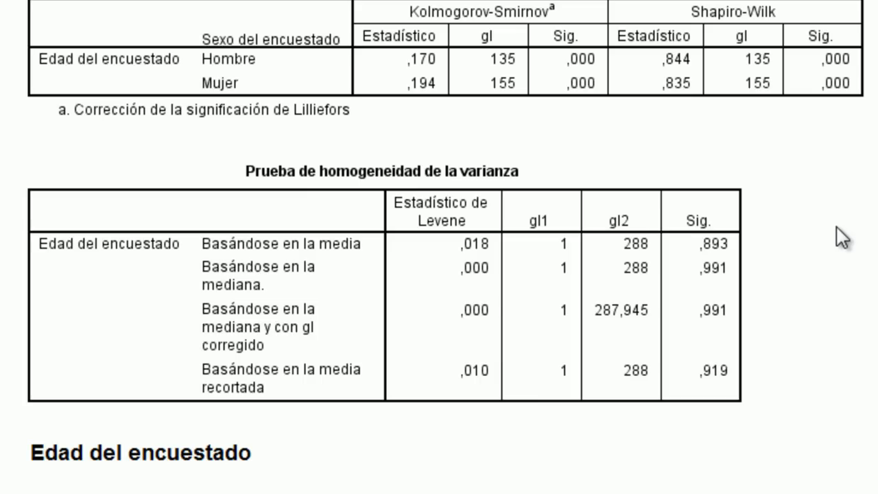
left_click(702, 251)
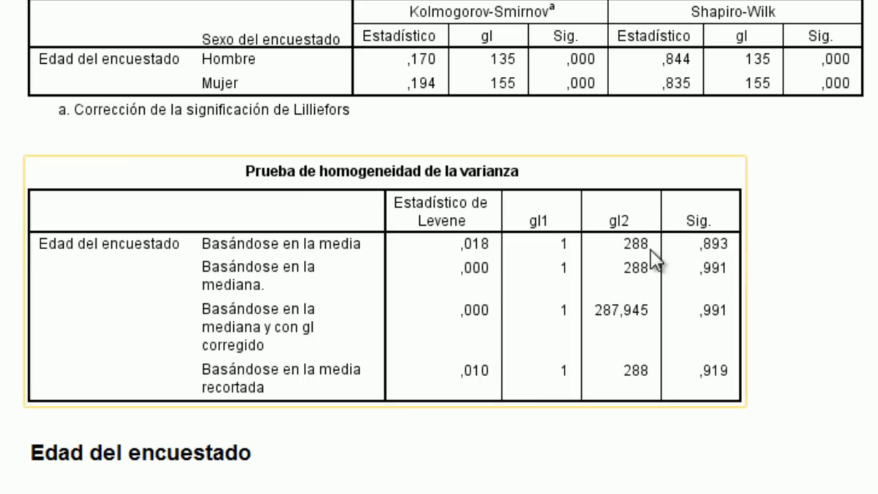
left_click(838, 314)
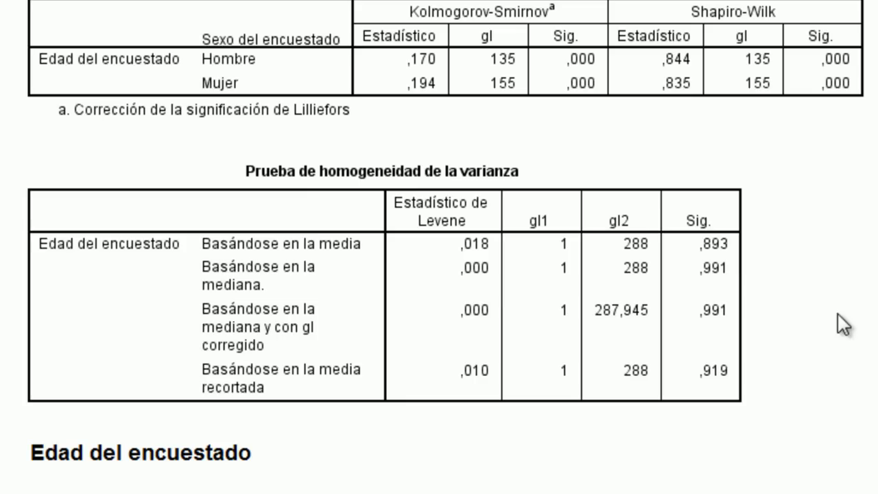
left_click(726, 281)
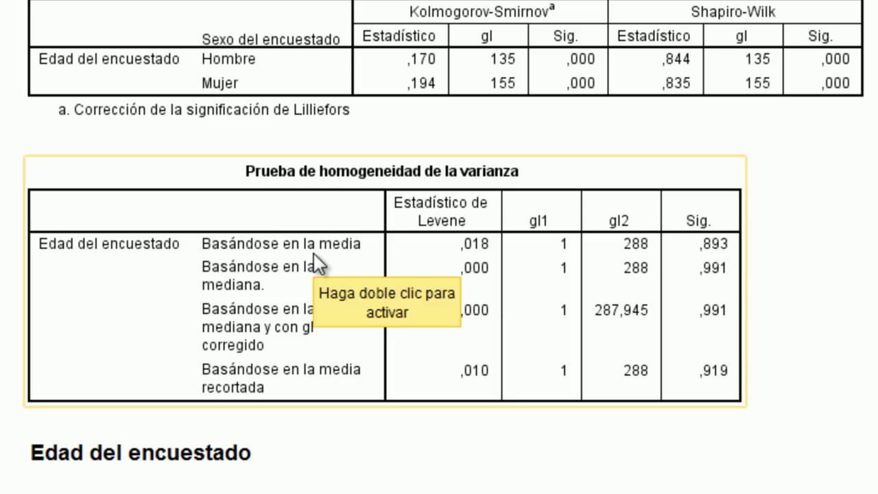
left_click(786, 192)
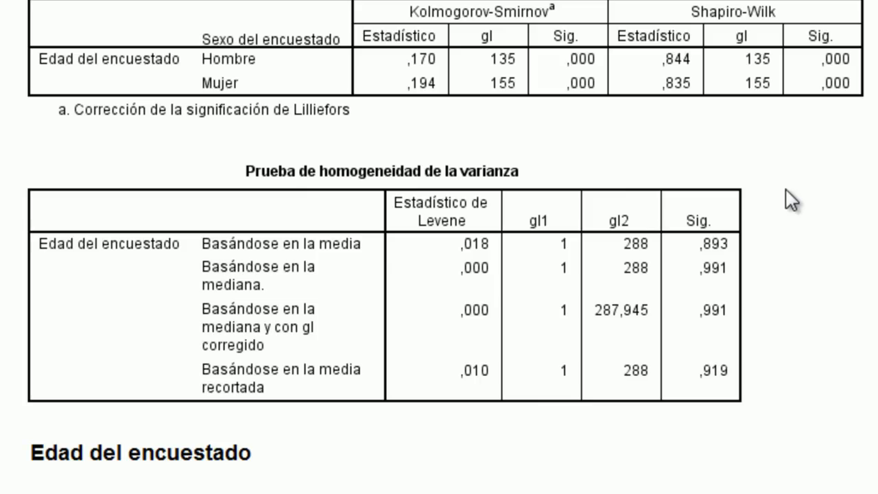
left_click(664, 213)
Recheck the descriptives and normality tests for both sexes against the homogeneity of variance table
scroll(736, 84, "up", 4)
scroll(733, 130, "up", 4)
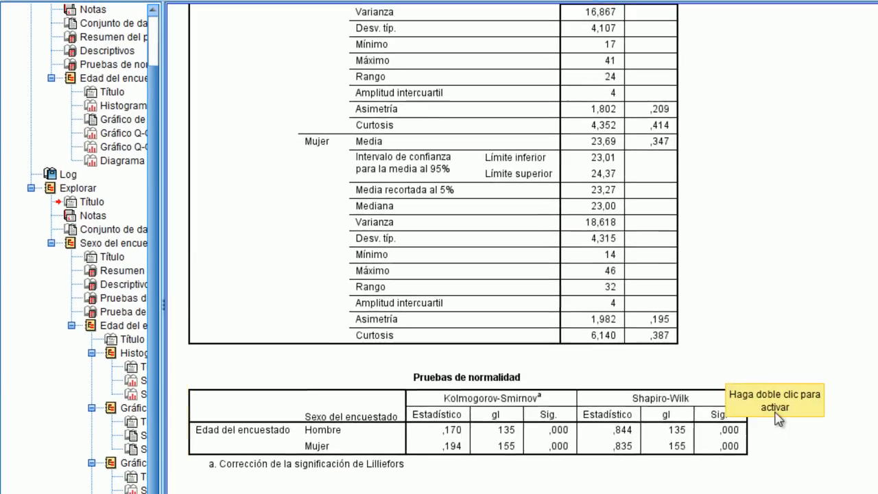
scroll(724, 376, "down", 2)
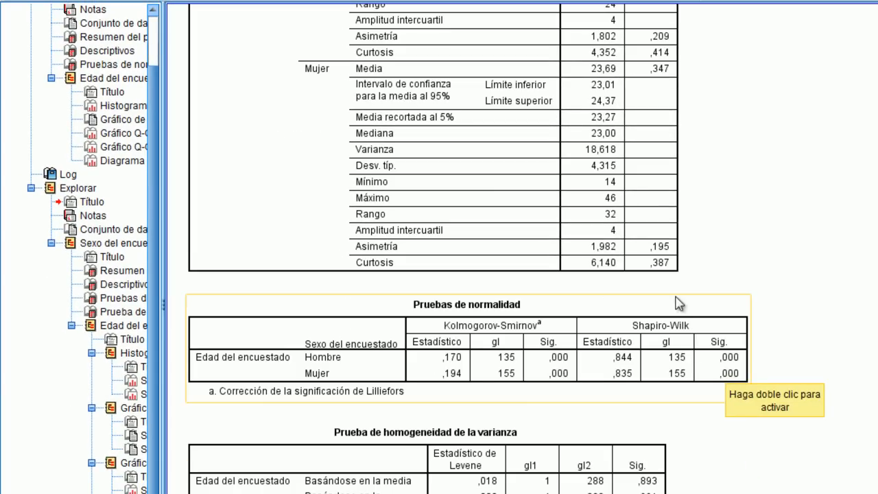
scroll(655, 433, "down", 2)
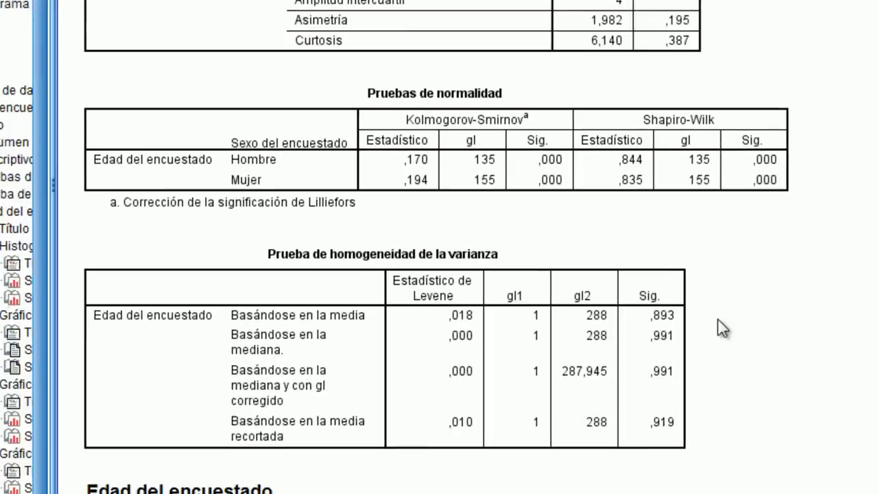
scroll(771, 244, "down", 6)
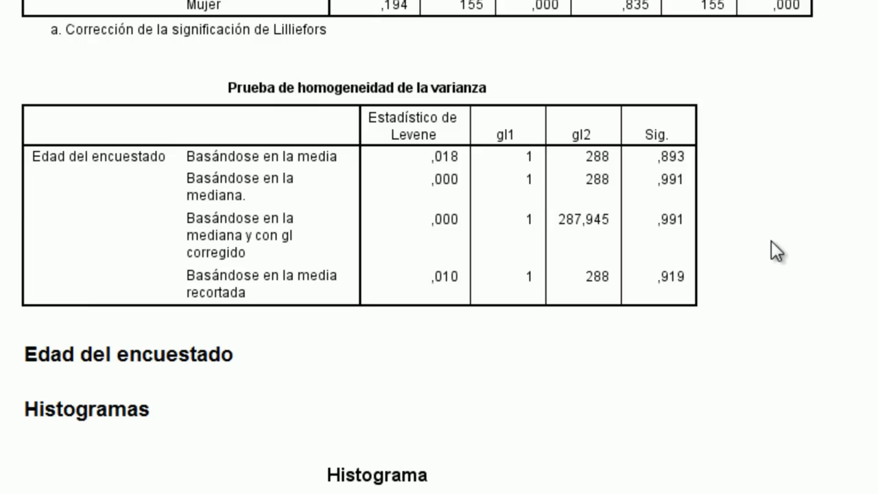
Compare the histograms of Edad del encuestado for Hombre and Mujer
scroll(444, 55, "down", 5)
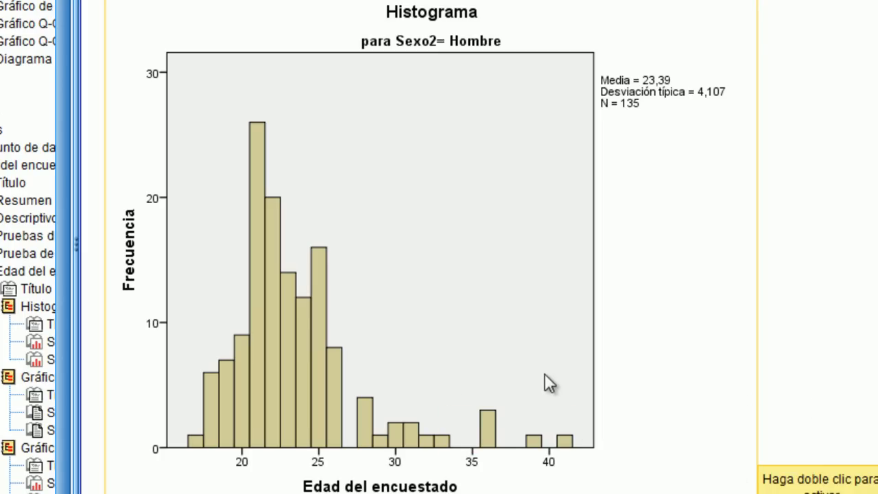
scroll(542, 374, "down", 10)
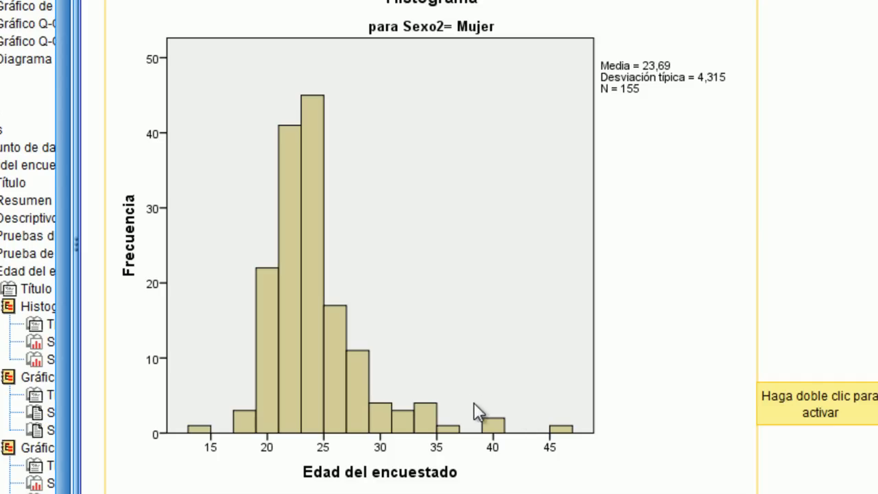
scroll(309, 272, "up", 7)
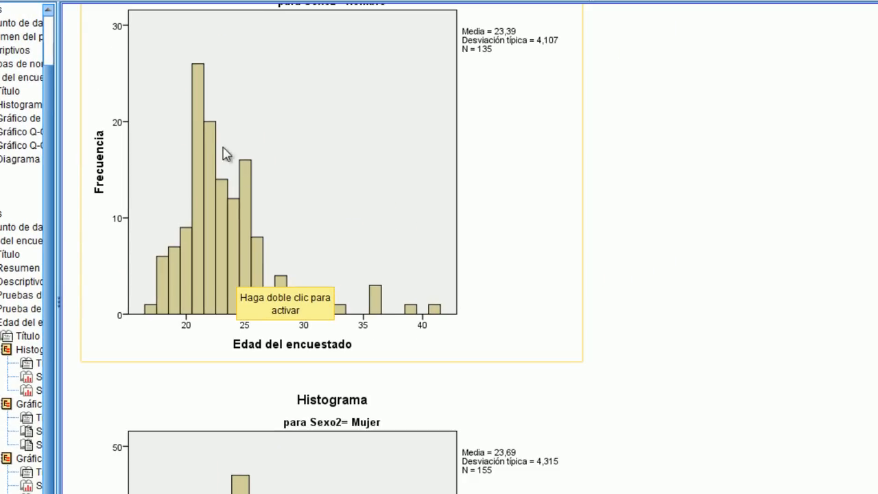
scroll(258, 395, "down", 3)
scroll(246, 384, "down", 5)
Review the stem-and-leaf plots of Edad del encuestado for Hombre and Mujer, including their extreme values
scroll(244, 386, "down", 3)
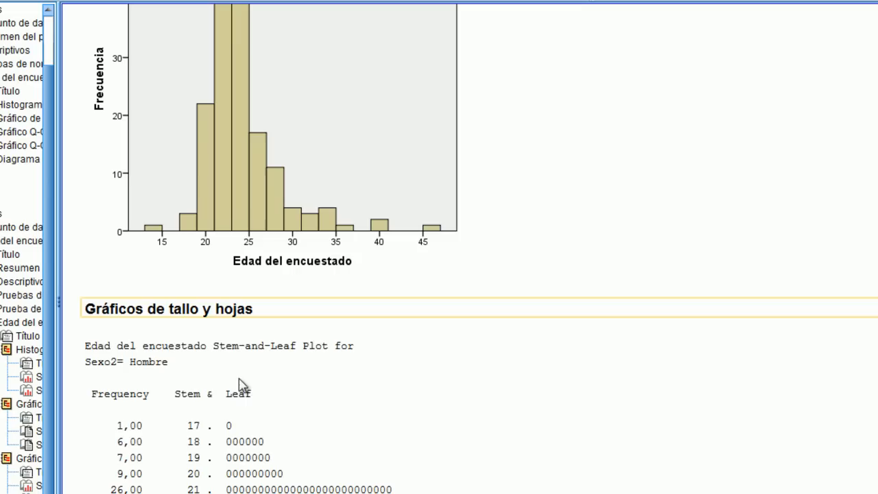
scroll(270, 261, "down", 3)
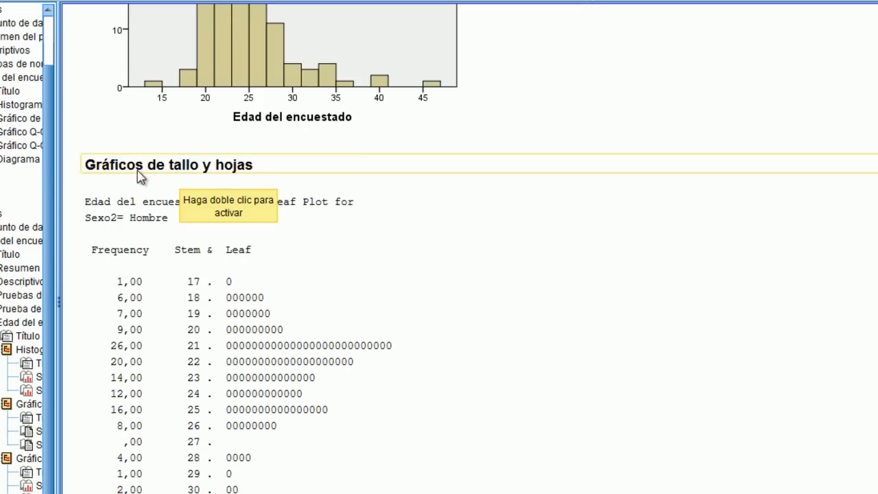
scroll(142, 176, "down", 3)
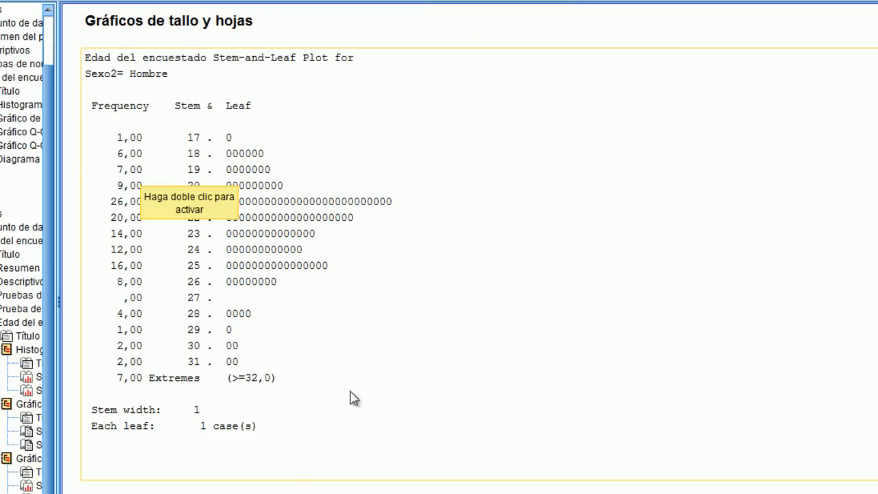
scroll(467, 274, "down", 2)
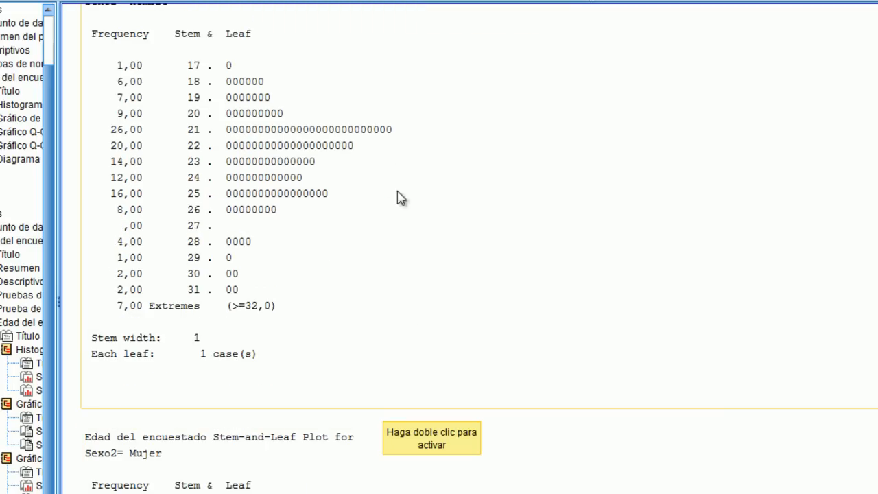
scroll(234, 336, "down", 4)
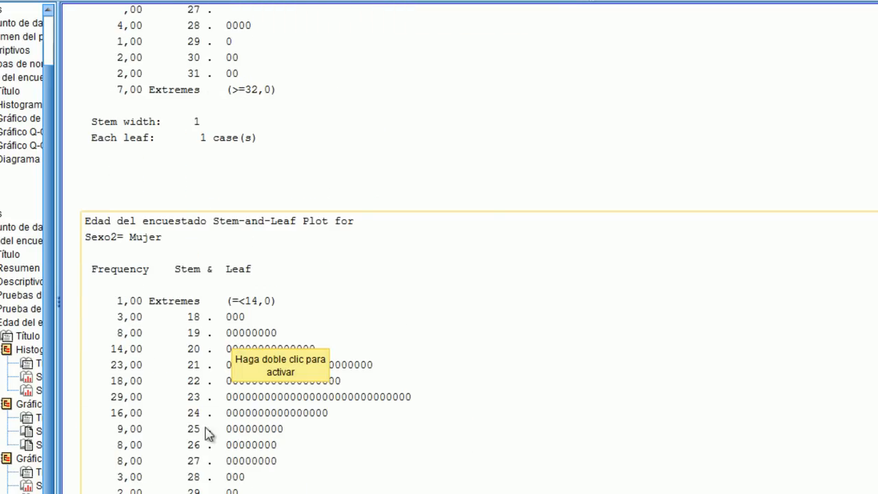
scroll(206, 446, "down", 1)
scroll(206, 439, "down", 1)
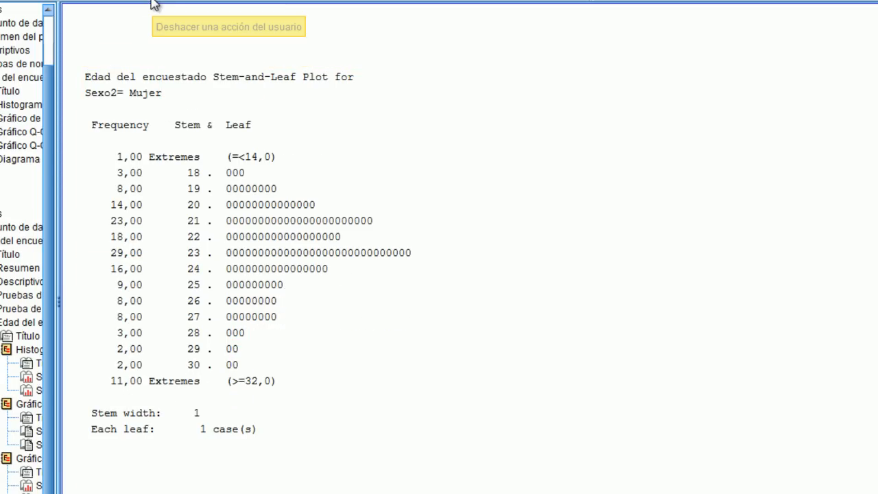
Inspect the normal Q-Q plots of Edad del encuestado for Hombre and Mujer, comparing the points with the reference line
scroll(275, 233, "down", 4)
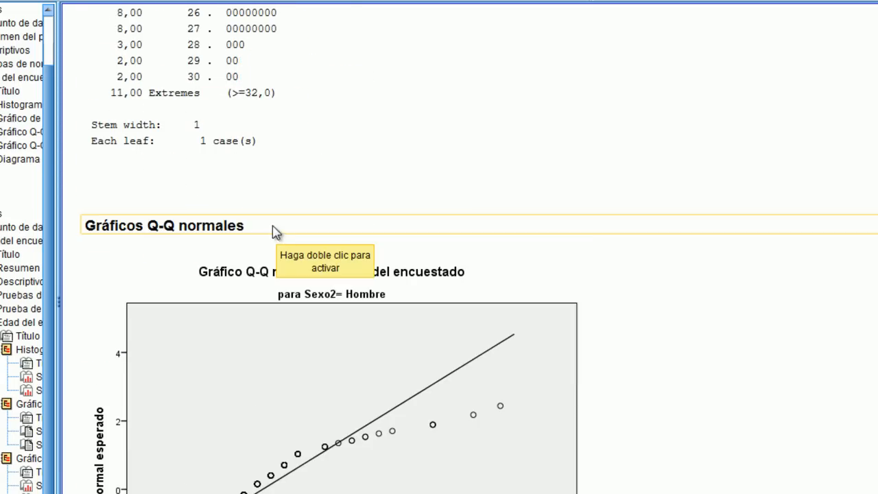
scroll(275, 232, "down", 3)
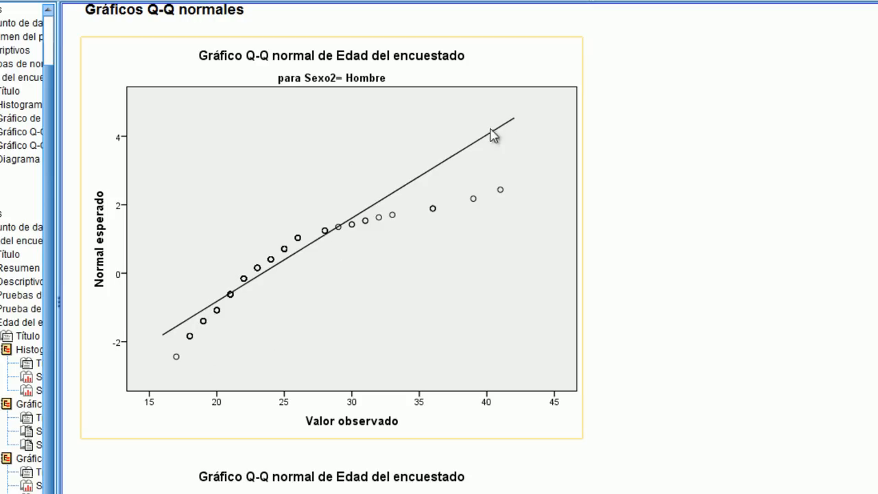
scroll(243, 336, "down", 3)
scroll(244, 334, "down", 3)
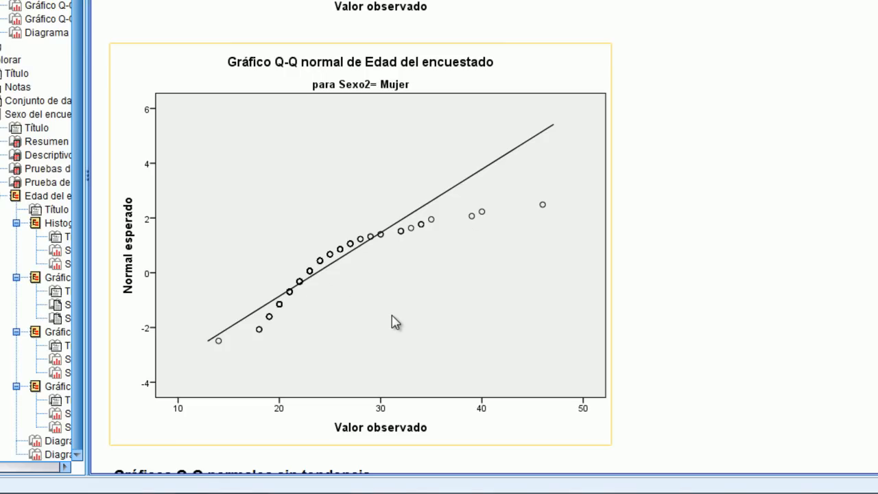
scroll(425, 295, "down", 4)
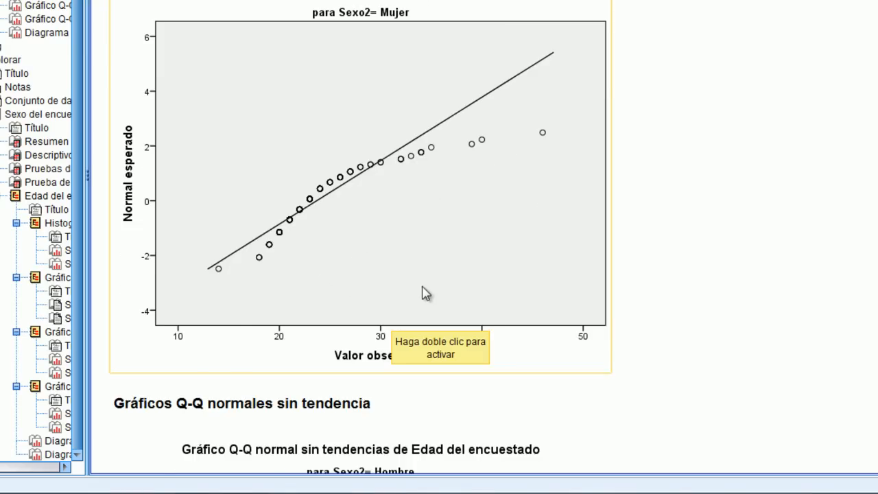
Examine the detrended normal Q-Q plots of Edad del encuestado for Hombre and Mujer, checking the deviations from the zero line
scroll(674, 348, "down", 8)
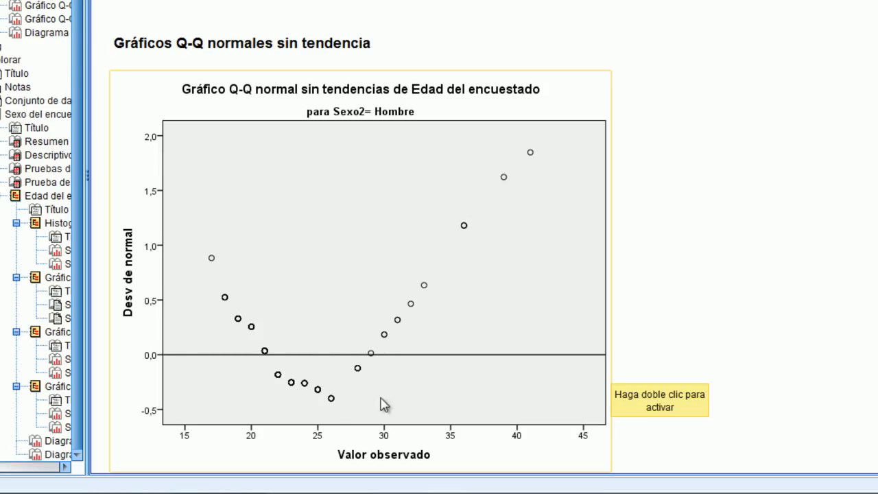
scroll(378, 384, "down", 3)
scroll(378, 385, "down", 2)
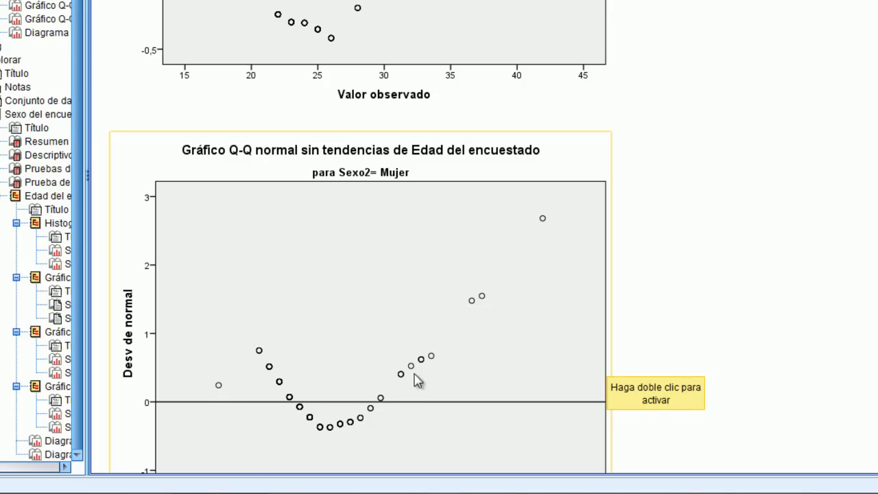
scroll(471, 183, "down", 3)
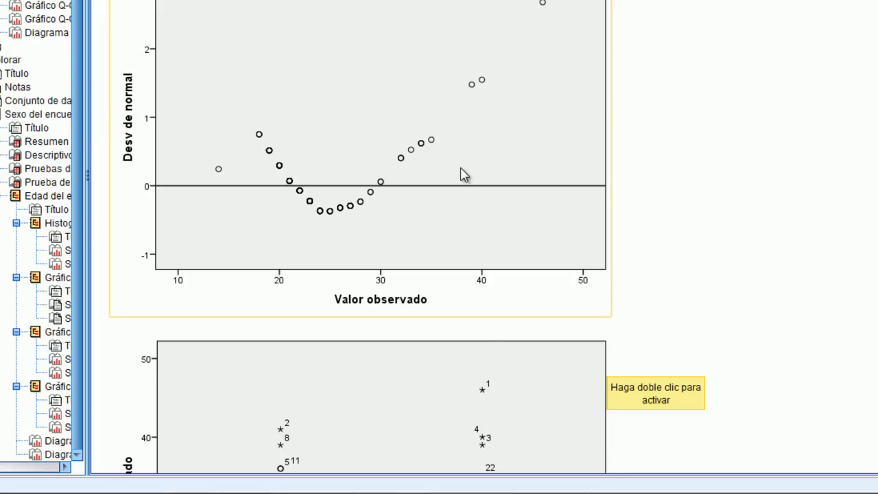
Compare the box plots of Edad del encuestado for Hombre and Mujer, including medians, whiskers and the labelled outliers
scroll(463, 173, "down", 3)
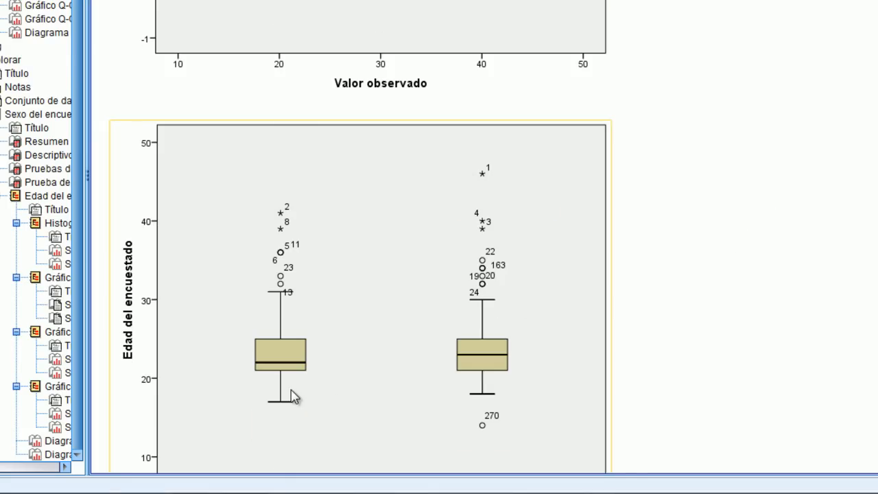
scroll(347, 267, "down", 1)
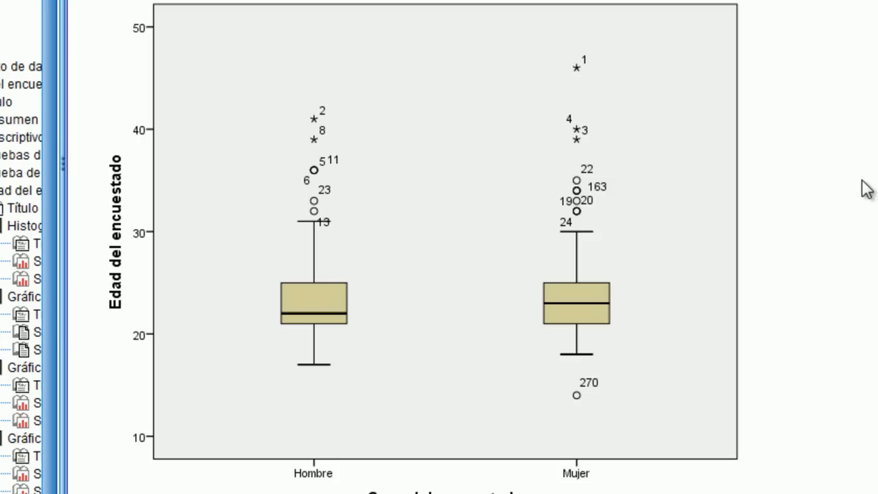
left_click(530, 304)
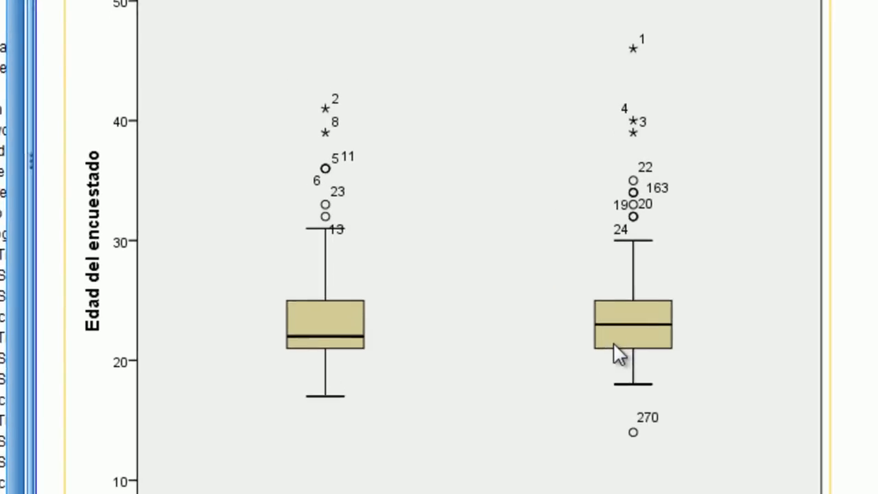